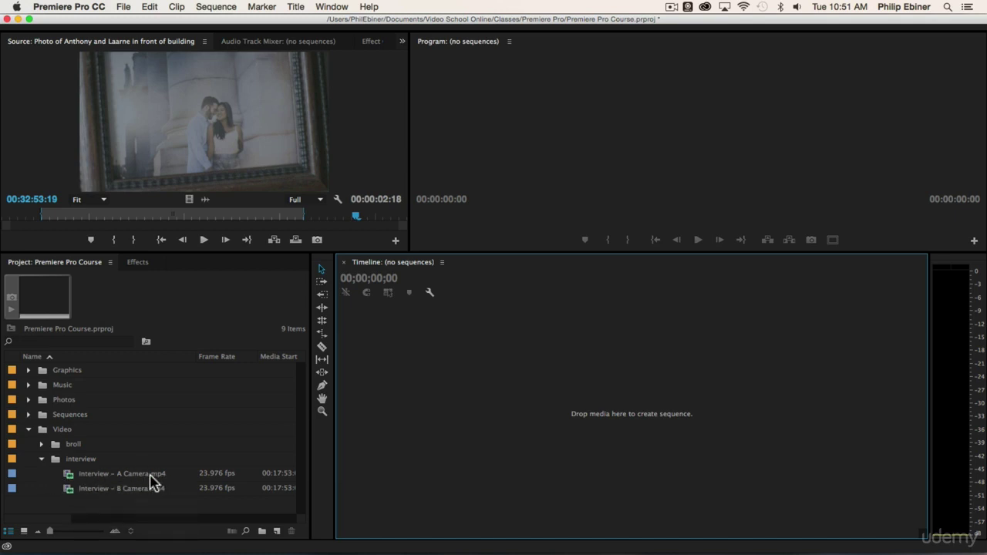
Step: Expand the broll bin and create a new sequence from the Interview – A Camera.mp4 clip in the interview bin
left_click(41, 445)
scroll(171, 436, "down", 5)
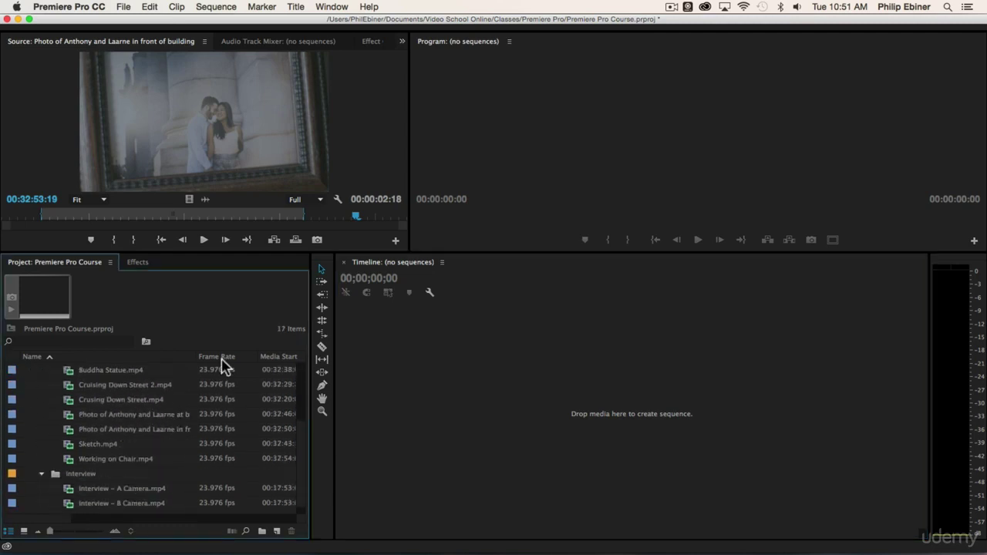
scroll(225, 391, "up", 2)
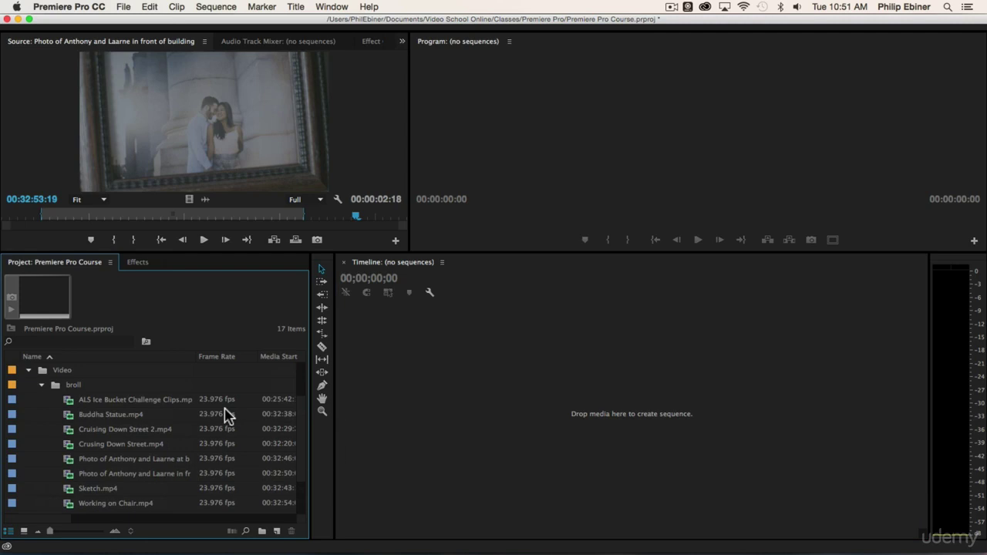
scroll(227, 415, "down", 2)
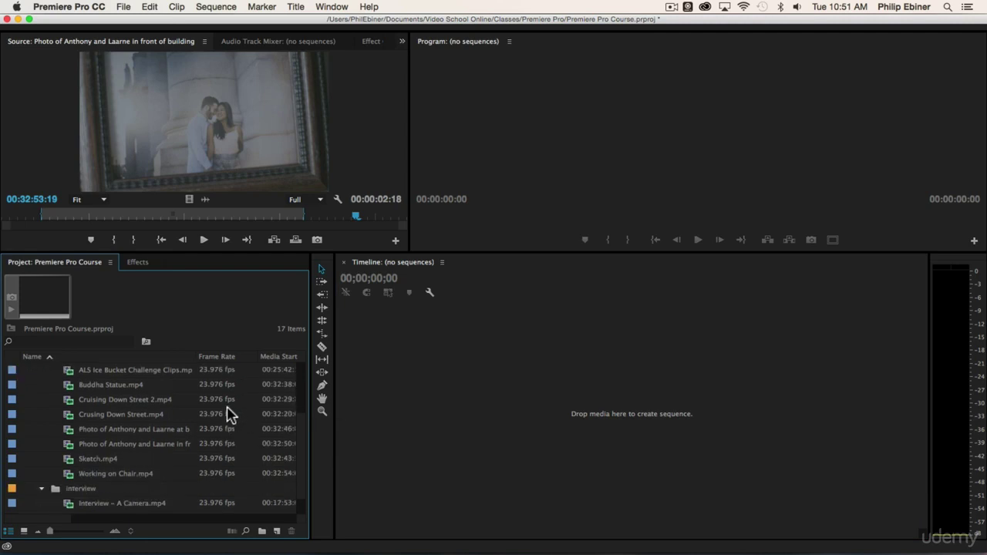
scroll(228, 415, "down", 1)
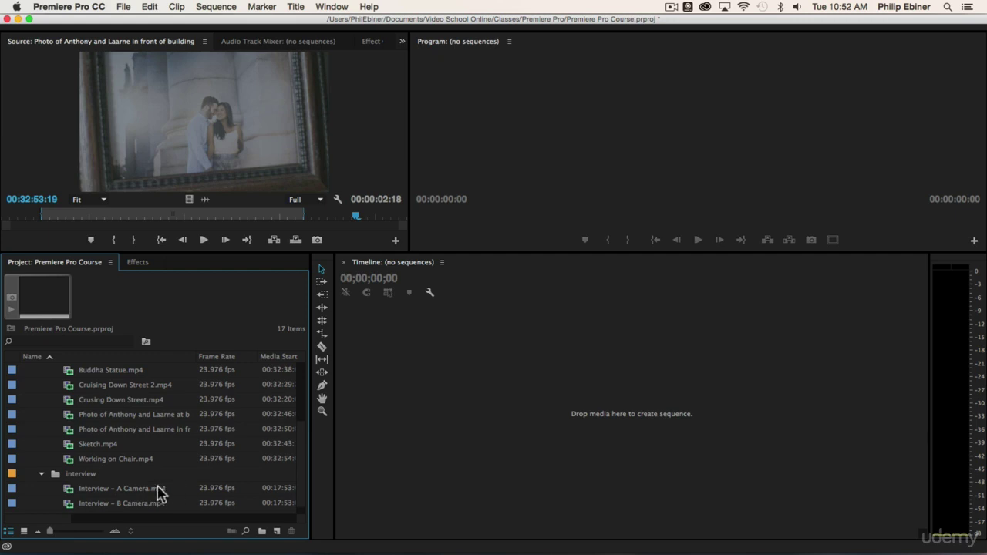
left_click(100, 490)
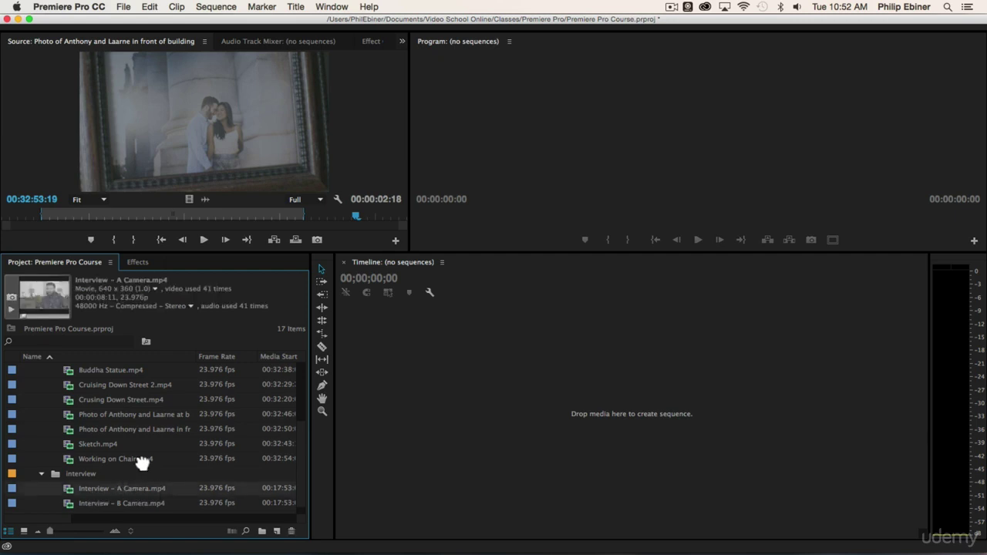
left_click_drag(230, 464, 277, 534)
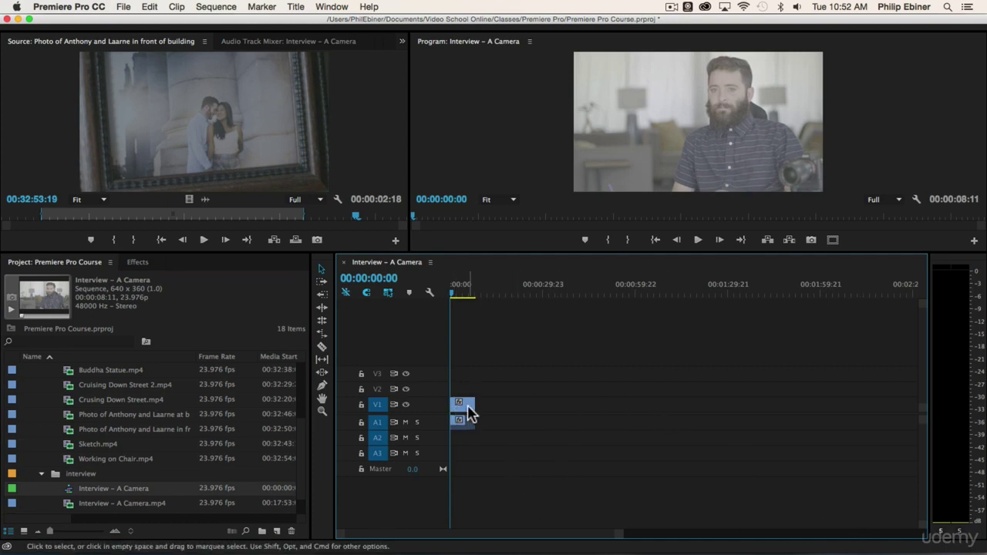
Step: Review the sequence settings of the Interview – A Camera sequence and leave them without making changes
left_click(469, 411)
left_click(219, 7)
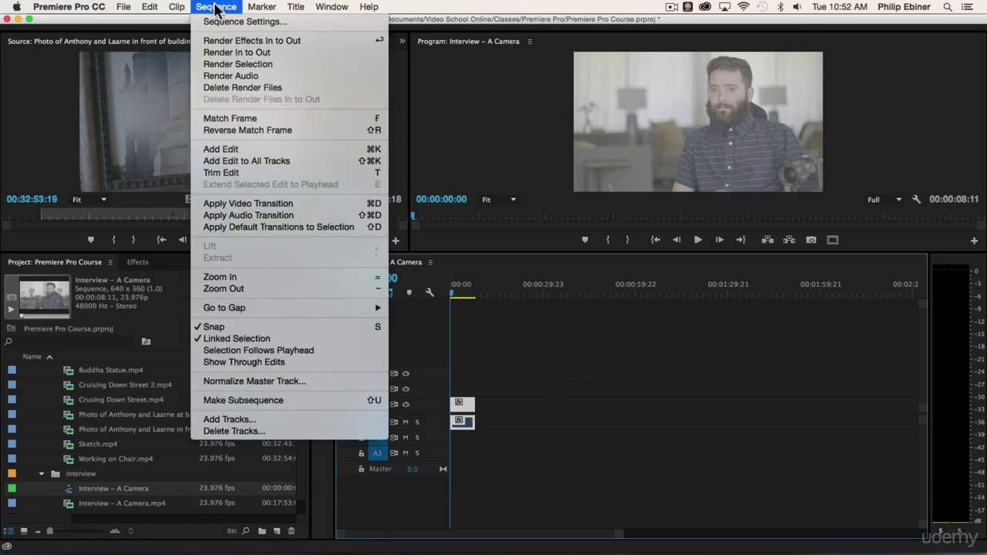
left_click(216, 24)
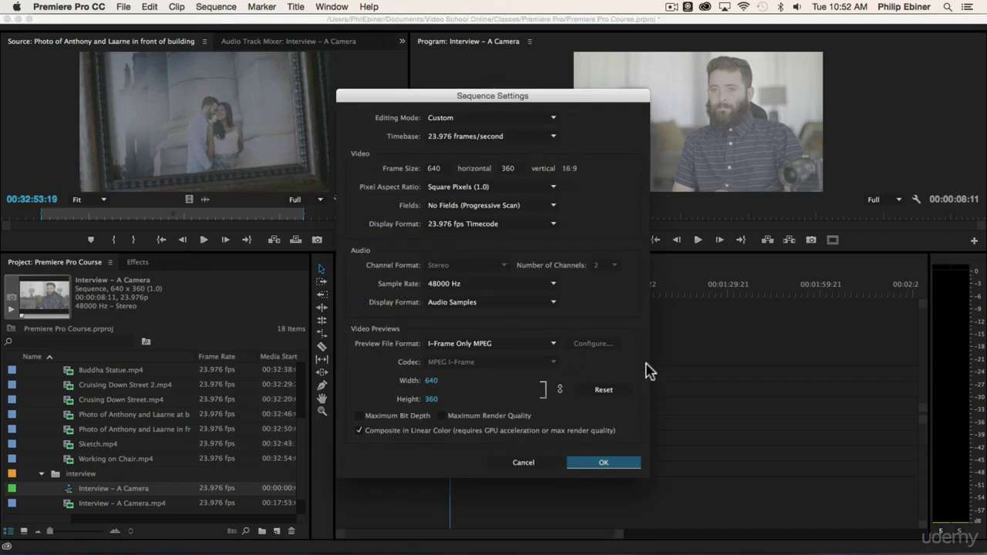
left_click(532, 463)
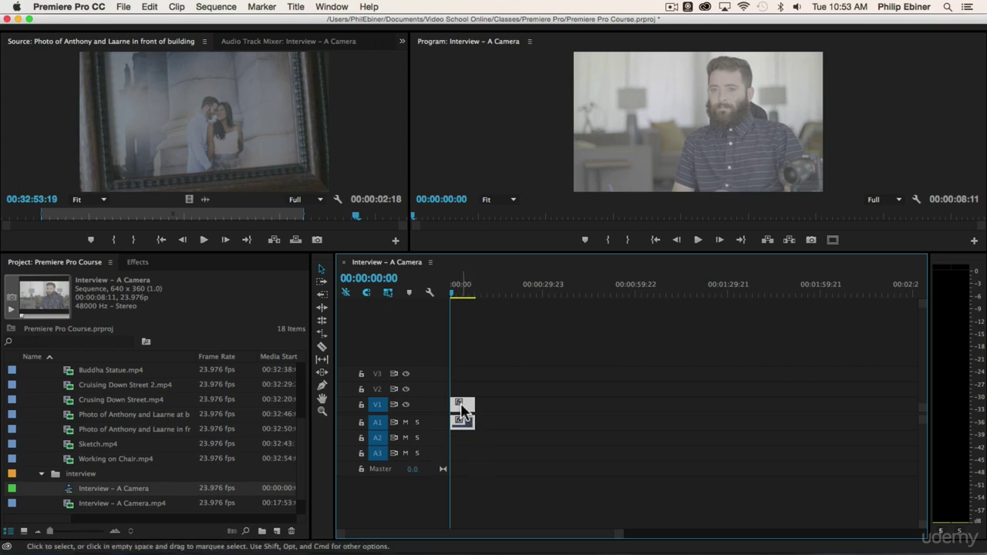
Step: Move the interview clip's video to track V2 and its audio to A2, and play back the sequence from the start
left_click_drag(461, 406, 472, 437)
mouse_move(461, 395)
left_mouse_down()
mouse_move(468, 403)
mouse_move(463, 374)
mouse_move(463, 393)
mouse_move(566, 396)
mouse_move(456, 391)
left_mouse_up()
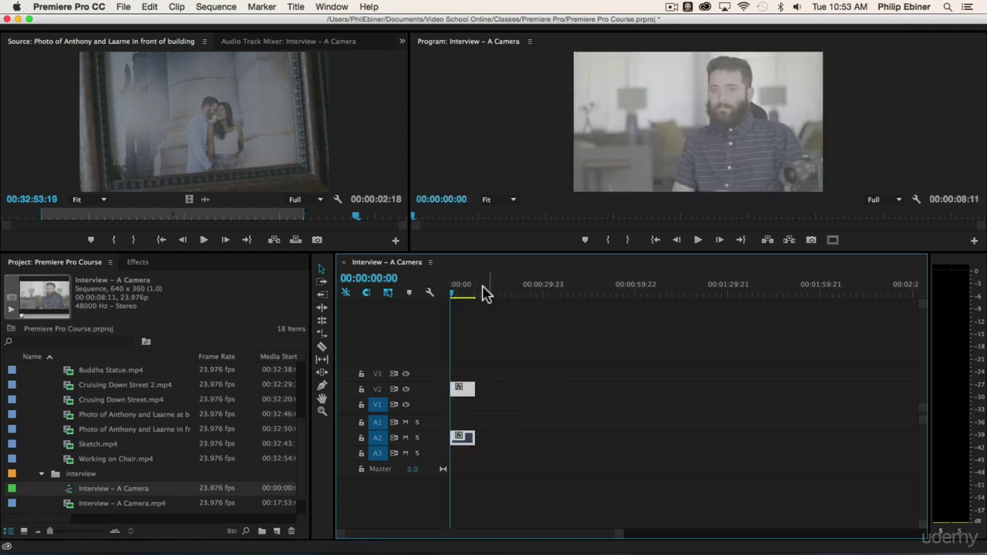
key("space")
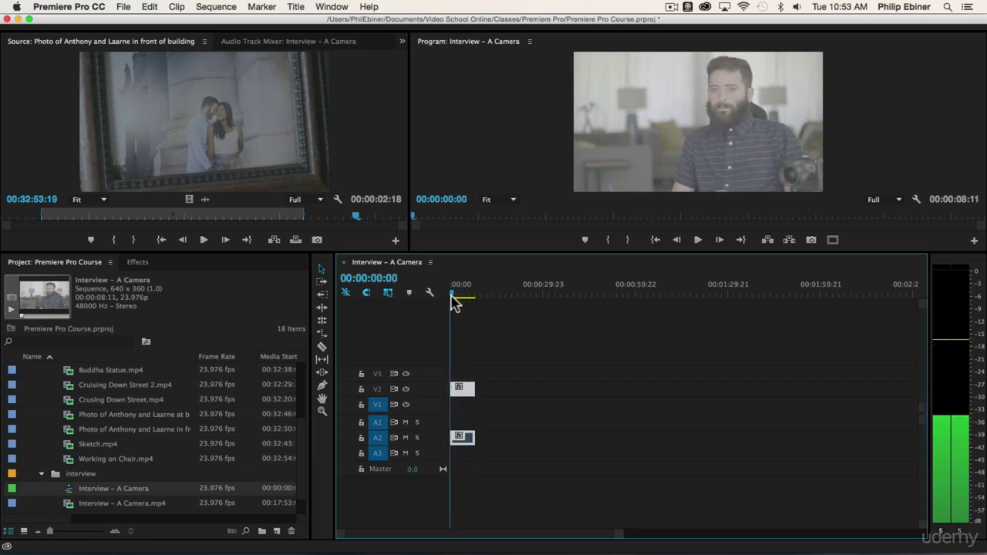
key("space")
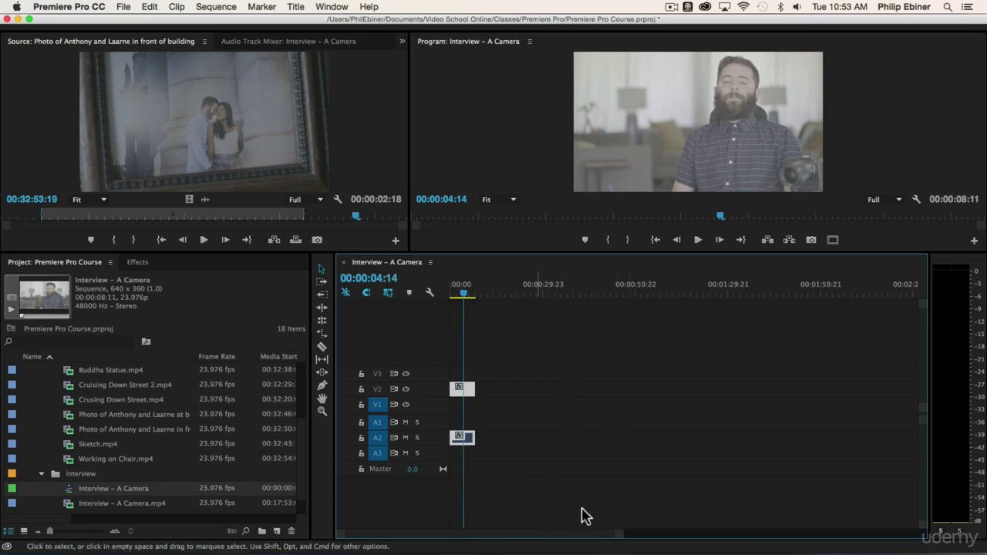
Step: Move the interview clip's video back to track V1 and its audio back to A1
left_click_drag(522, 538, 468, 536)
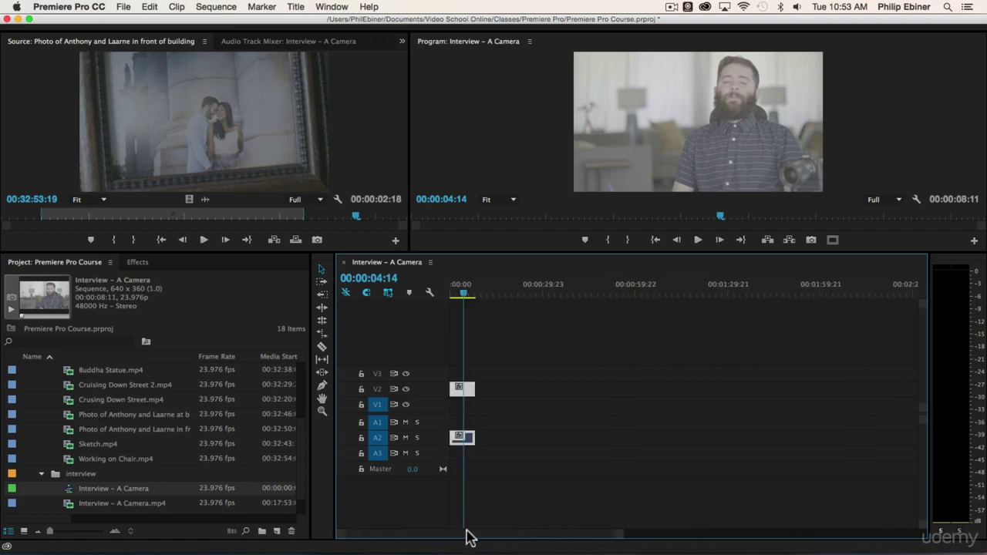
mouse_move(620, 537)
left_mouse_down()
mouse_move(527, 533)
mouse_move(661, 540)
mouse_move(615, 528)
left_mouse_up()
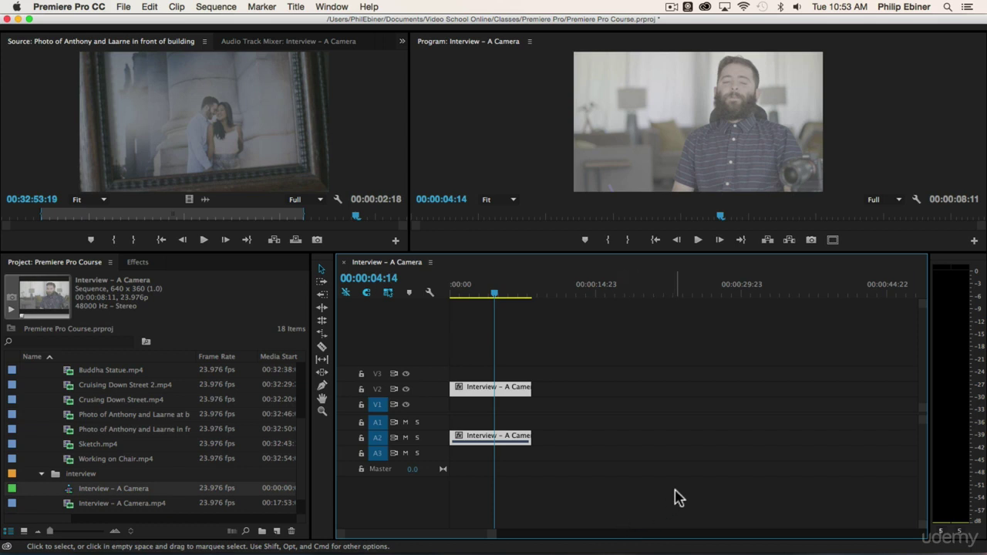
key("equal")
key("equal")
key("minus")
key("minus")
key("equal")
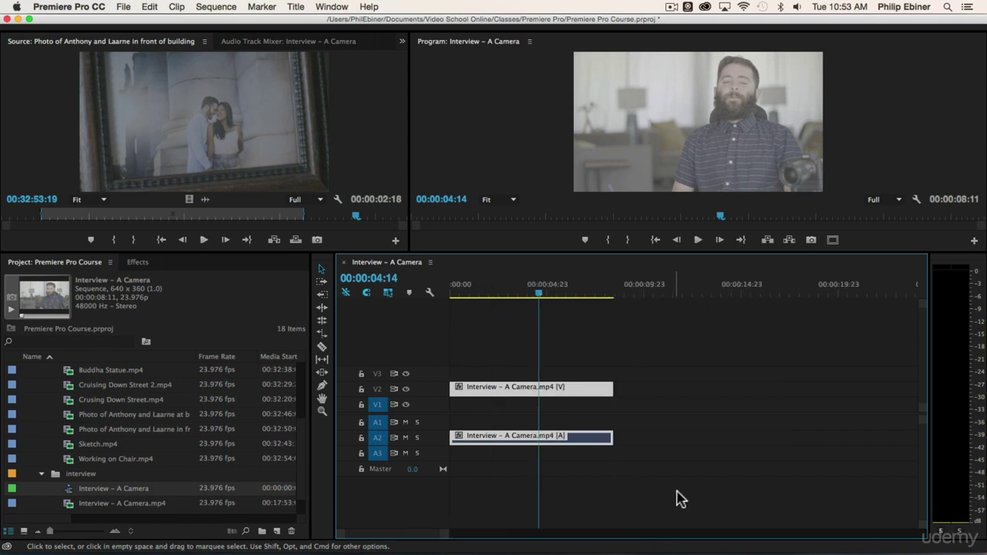
left_click_drag(485, 396, 464, 421)
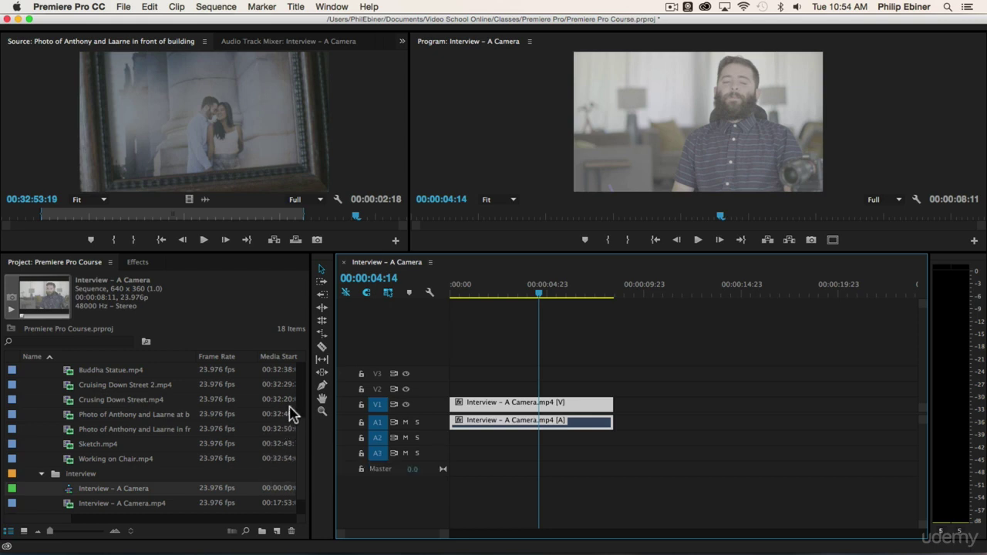
Step: Start creating a new sequence with manually chosen settings
left_click(276, 531)
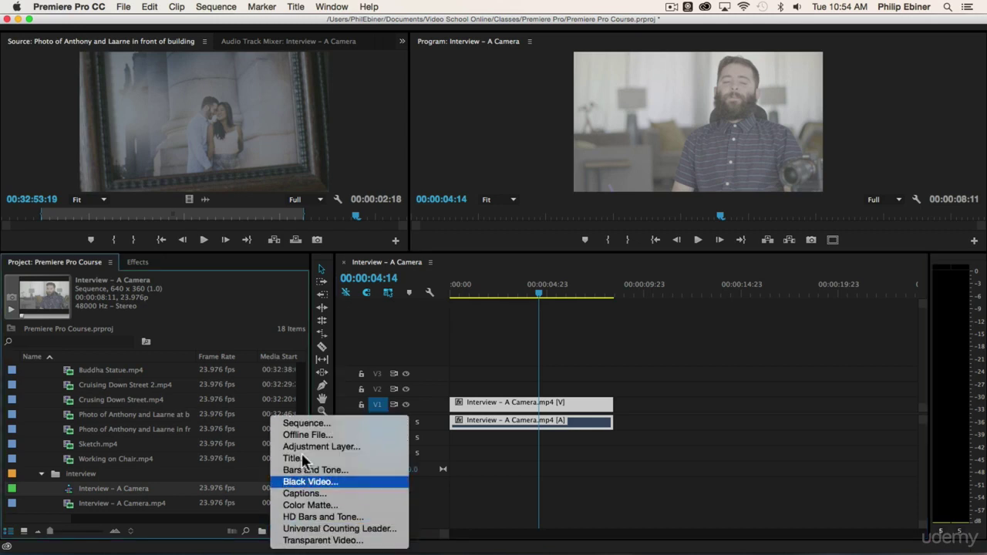
left_click(121, 6)
left_click(125, 7)
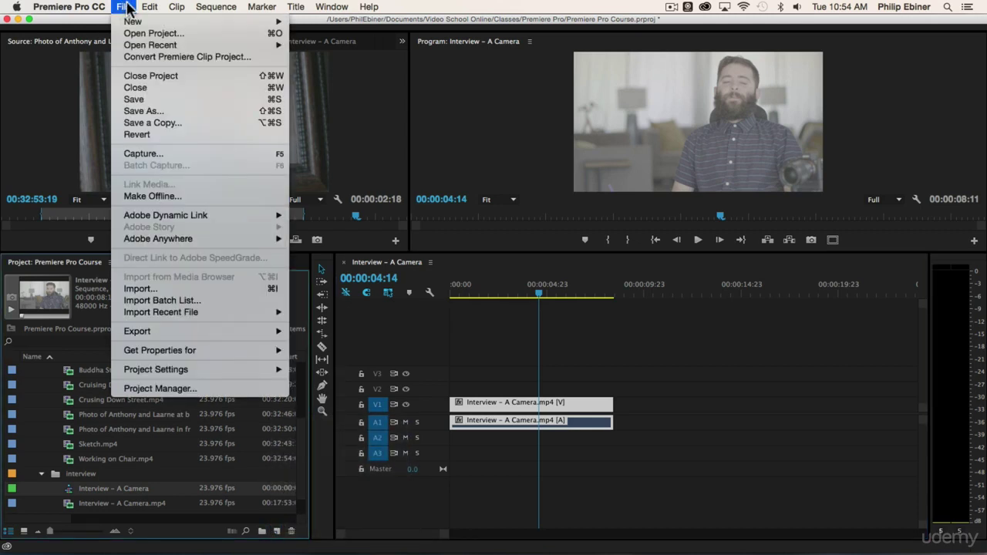
mouse_move(132, 20)
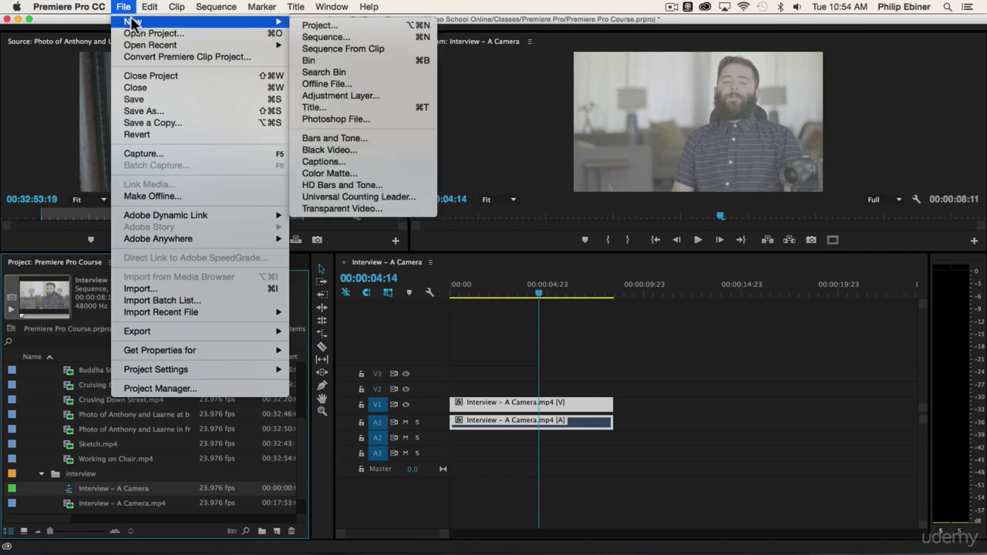
left_click(463, 34)
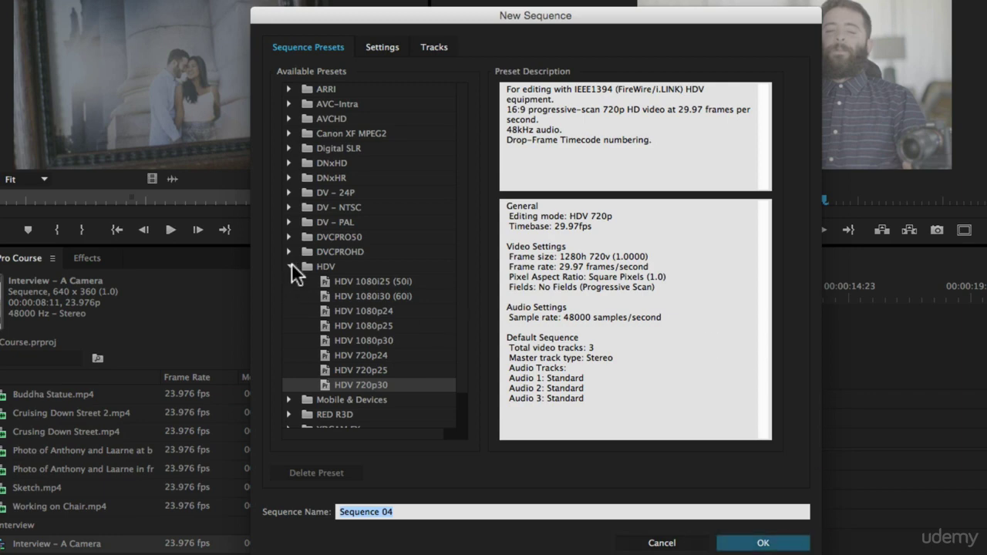
Step: Look over the settings and track options for the new sequence and return to its list of presets
left_click(309, 46)
left_click(385, 45)
left_click(433, 47)
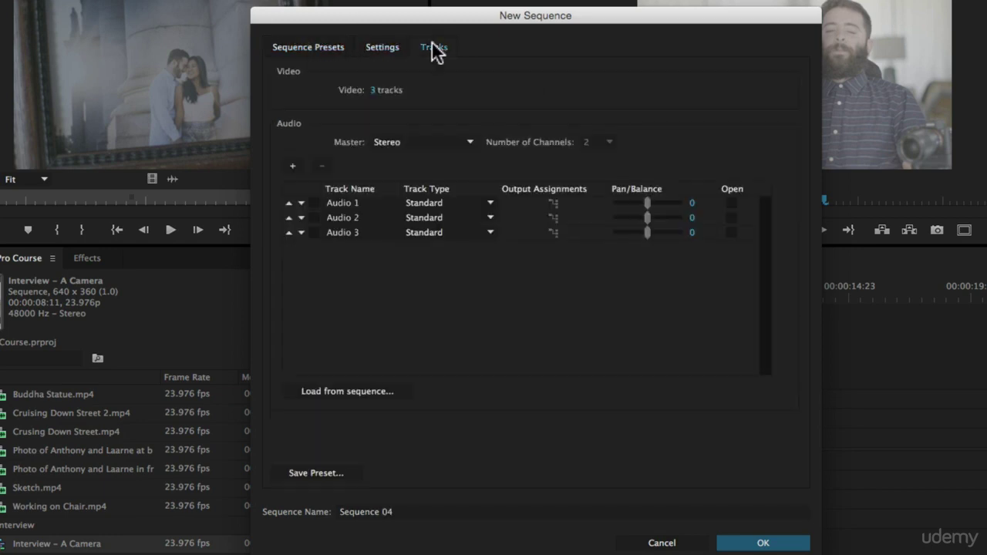
left_click(318, 43)
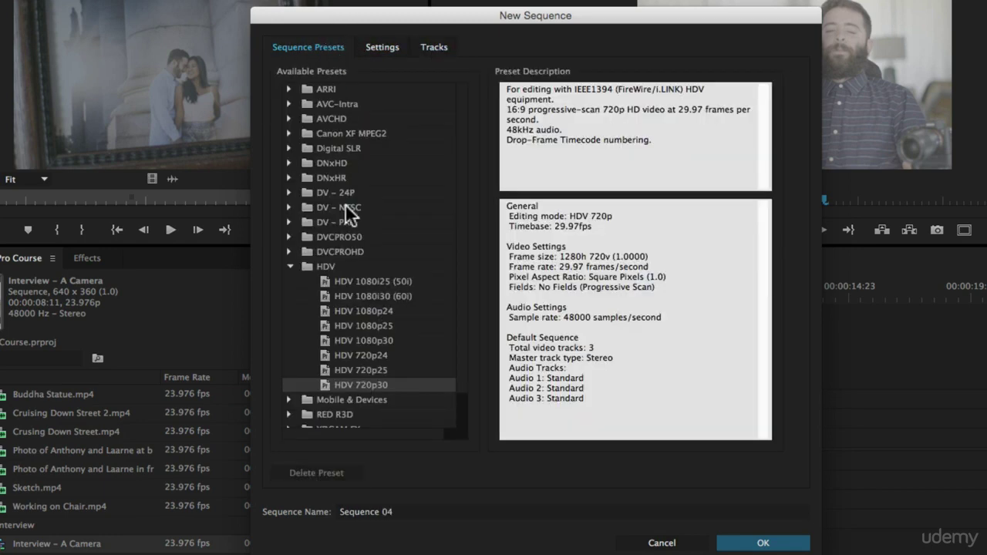
Step: Collapse the HDV presets and choose the DSLR 1080p24 preset from the Digital SLR 1080p group
left_click(290, 265)
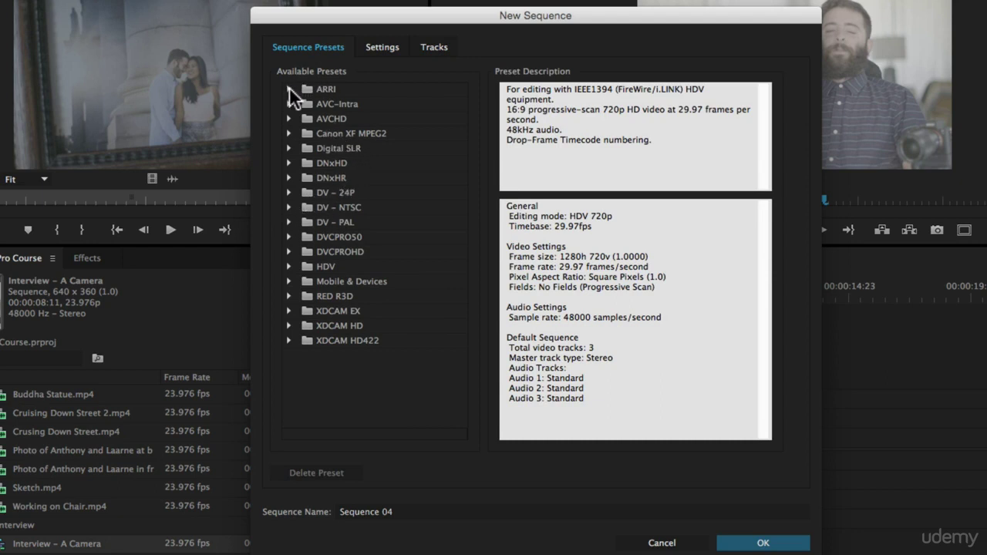
left_click(290, 148)
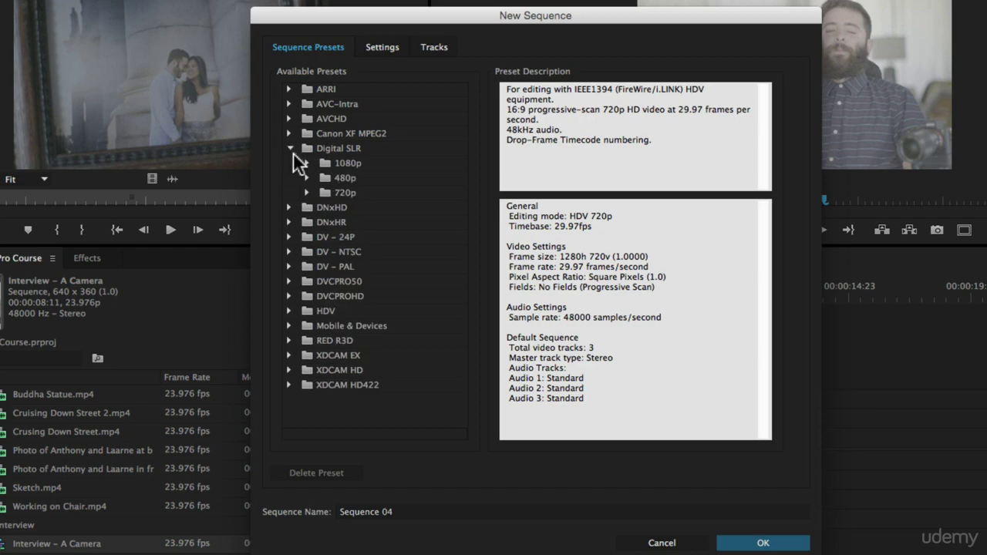
left_click(307, 164)
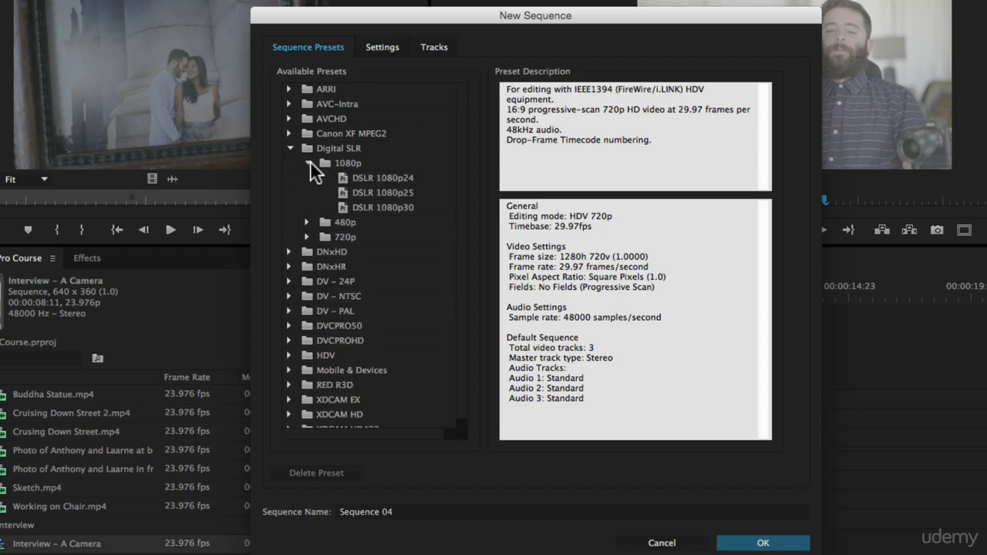
left_click(375, 179)
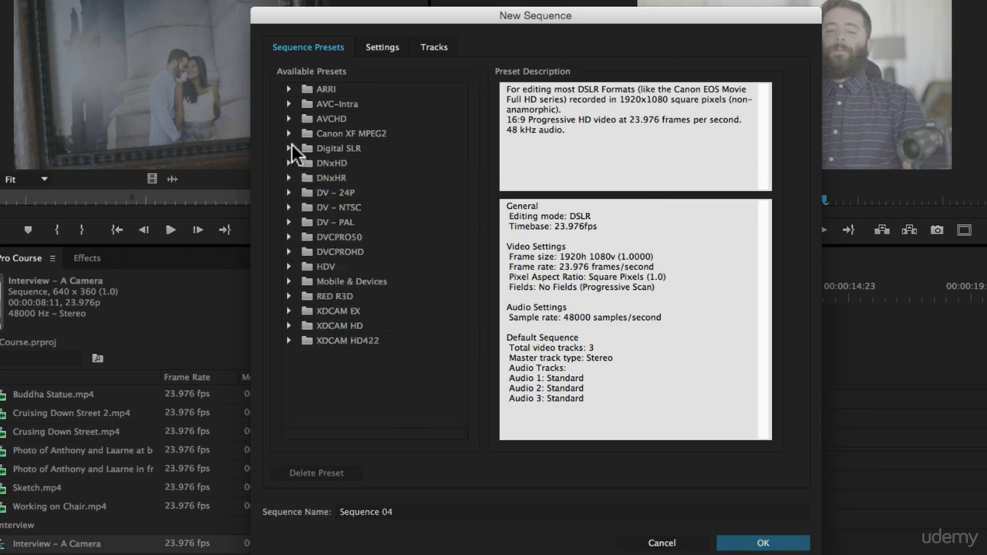
Step: Examine the resolution groups offered under the RED R3D presets, and collapse that folder again
left_click(289, 296)
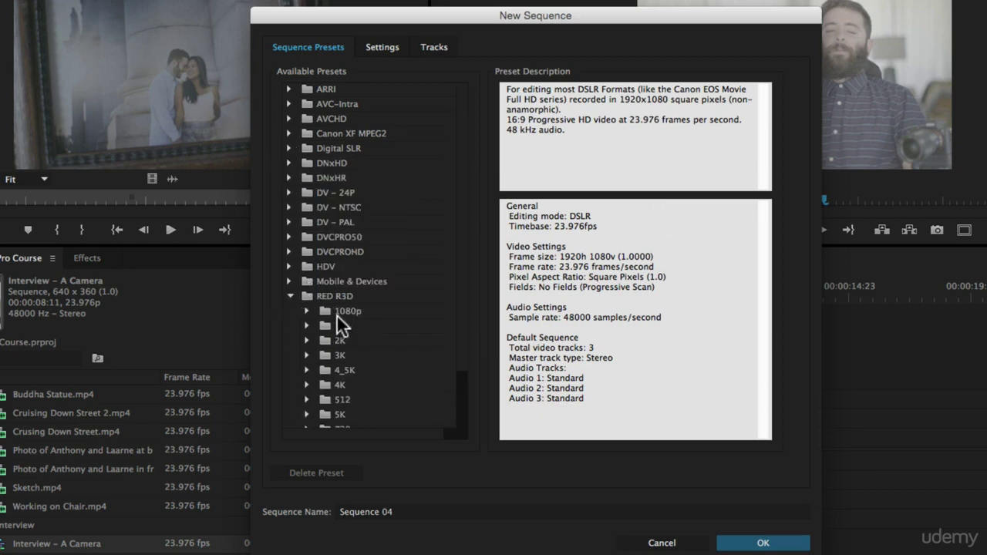
scroll(336, 314, "down", 2)
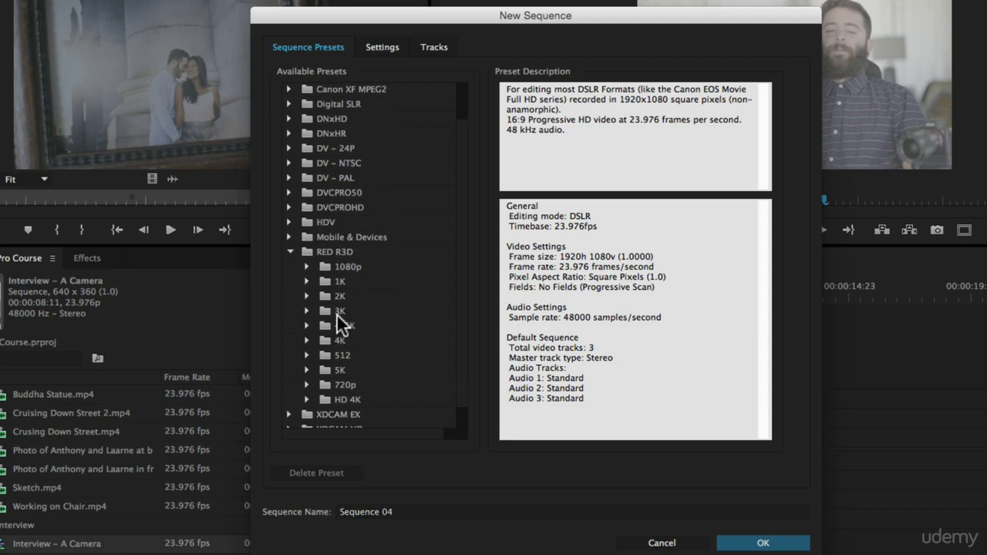
left_click(305, 263)
left_click(290, 249)
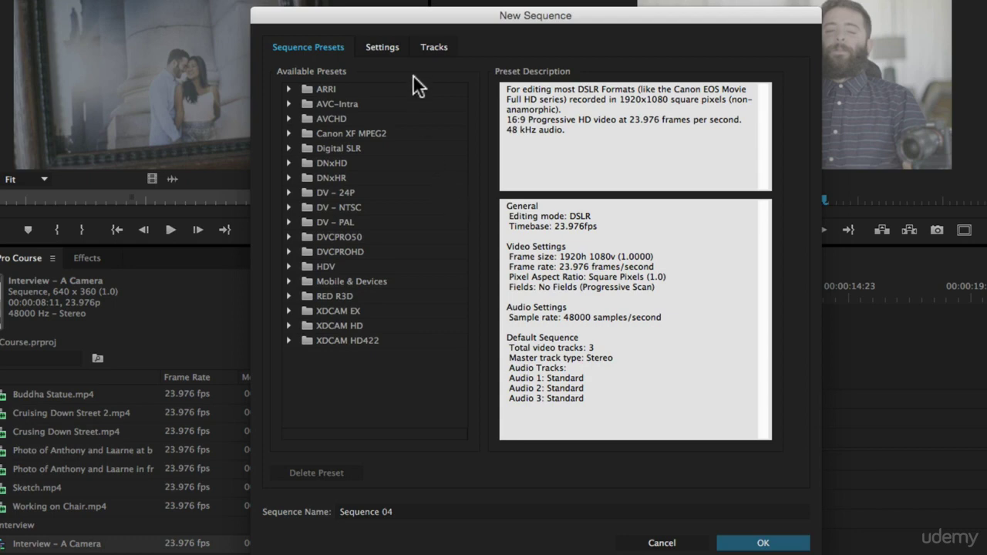
Step: Set the new sequence's editing mode to Custom and its timebase to 29.97 frames/second
left_click(383, 48)
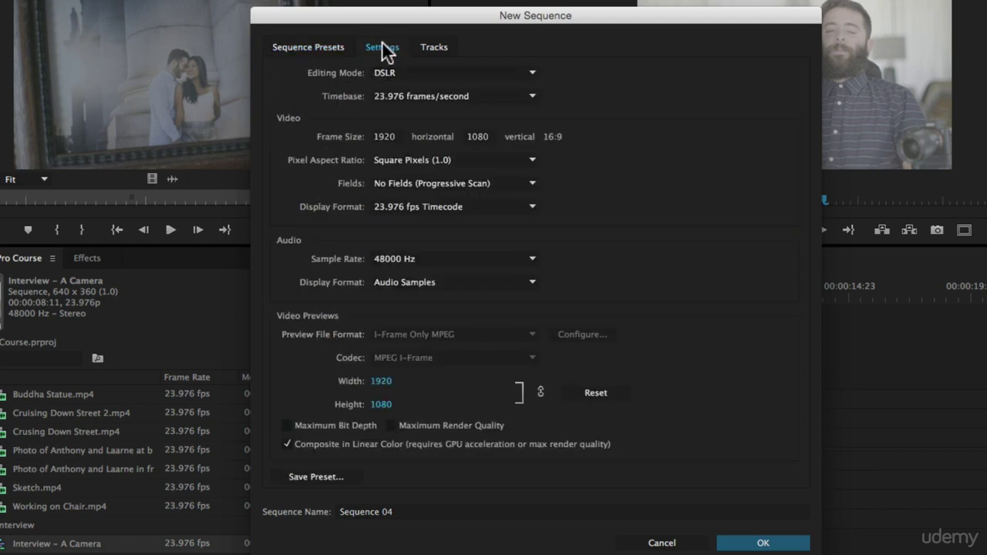
left_click(387, 68)
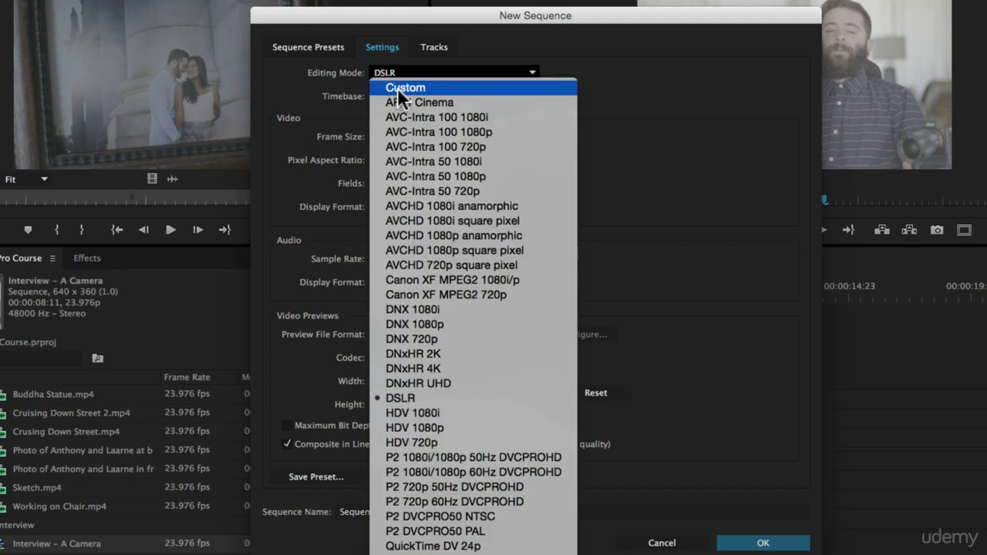
left_click(397, 88)
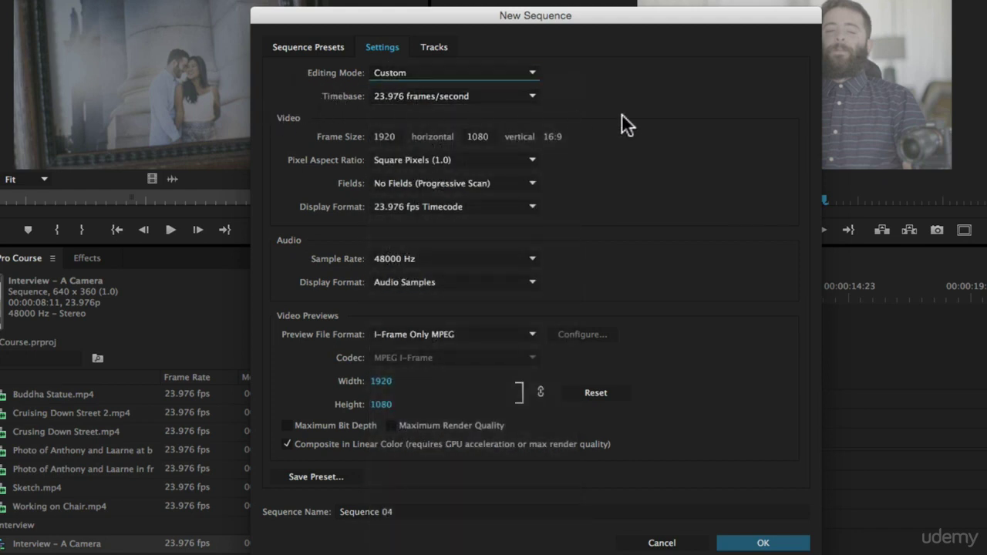
left_click(424, 96)
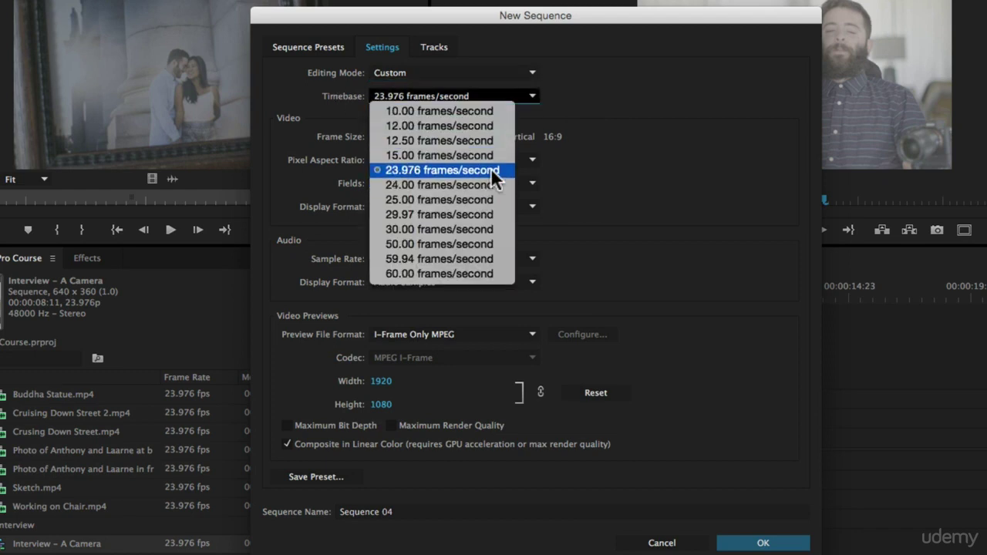
left_click(438, 212)
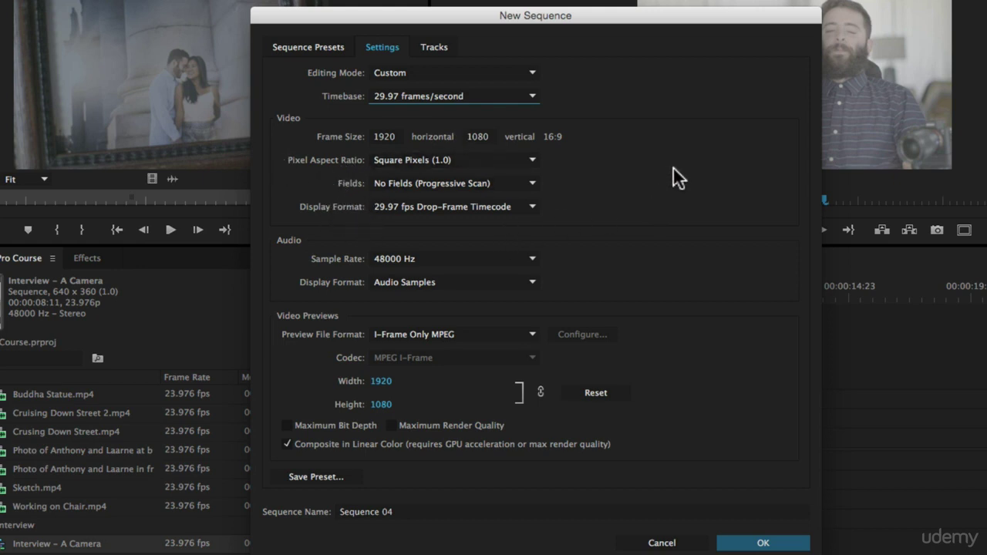
Step: Examine the audio sample rate and audio display format choices, keeping 48000 Hz and Audio Samples
left_click(389, 259)
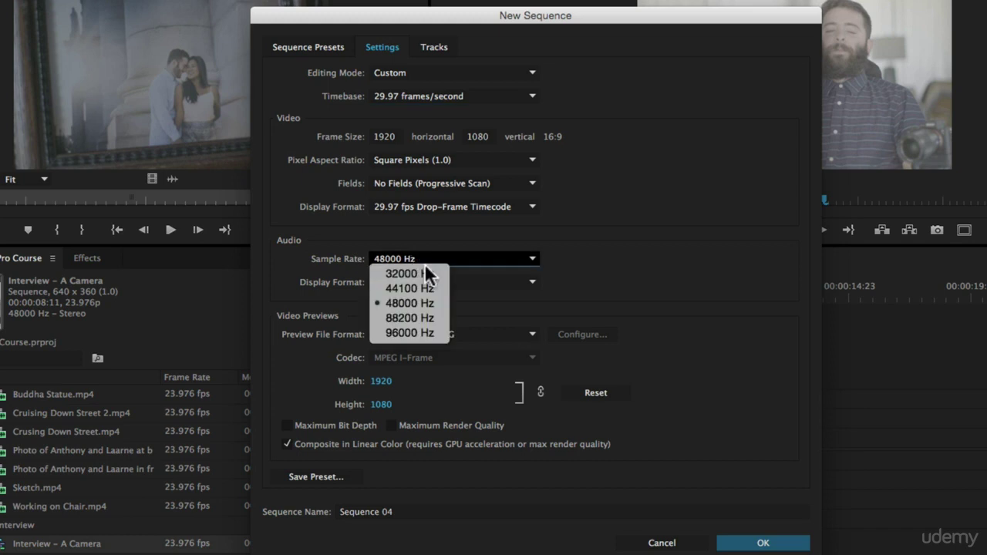
left_click(420, 303)
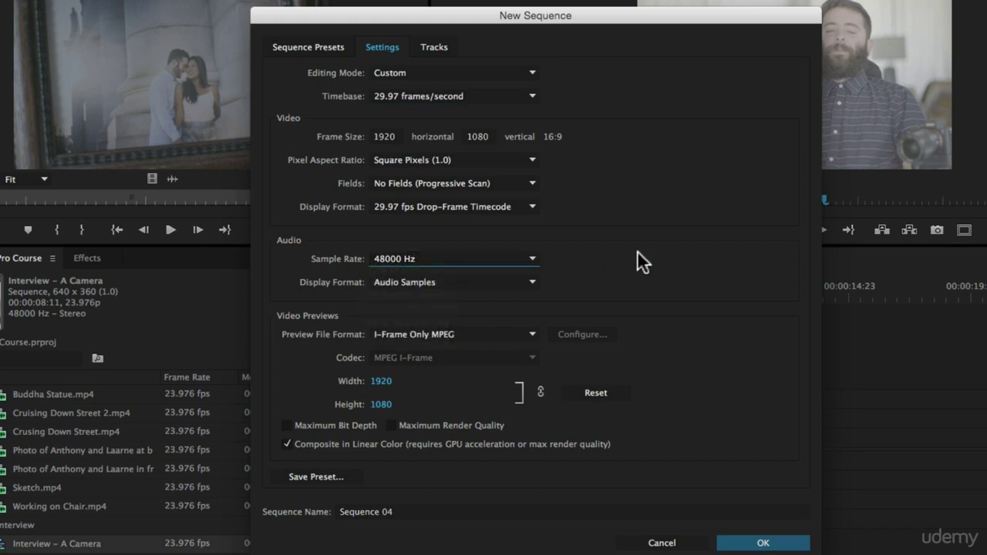
left_click(416, 281)
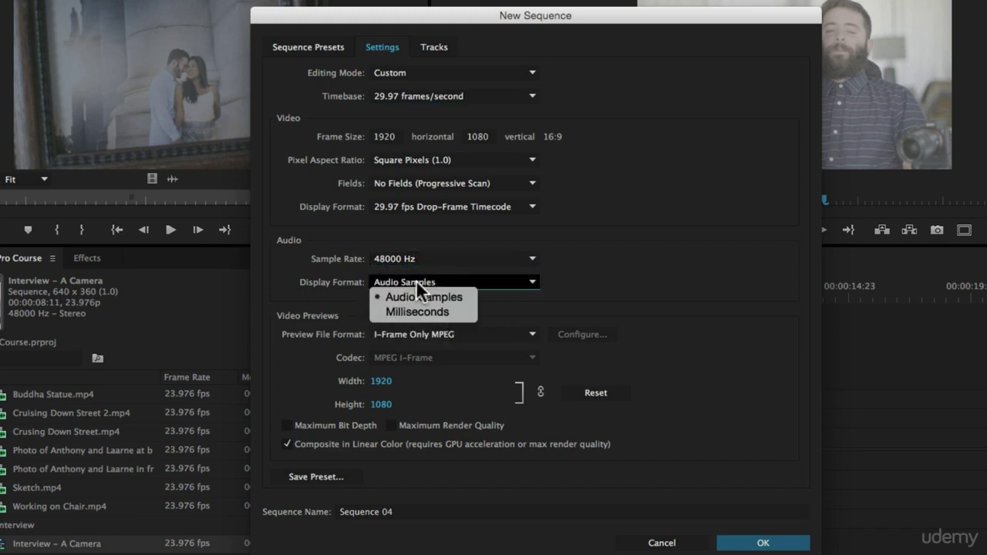
left_click(644, 273)
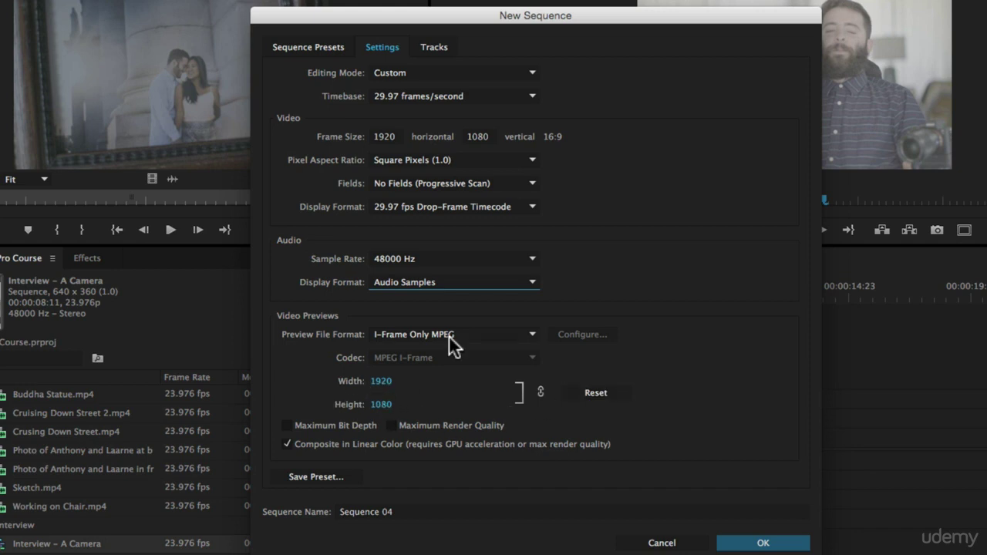
Step: Set the new sequence's frame size to 1280 horizontal by 720 vertical
left_click(390, 134)
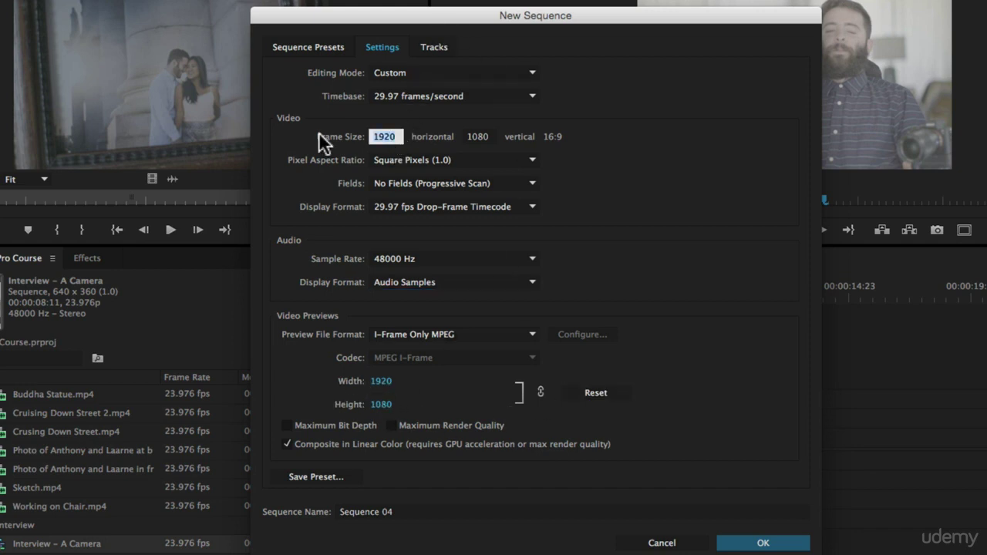
type("1280")
key("Tab")
type("720")
key("Tab")
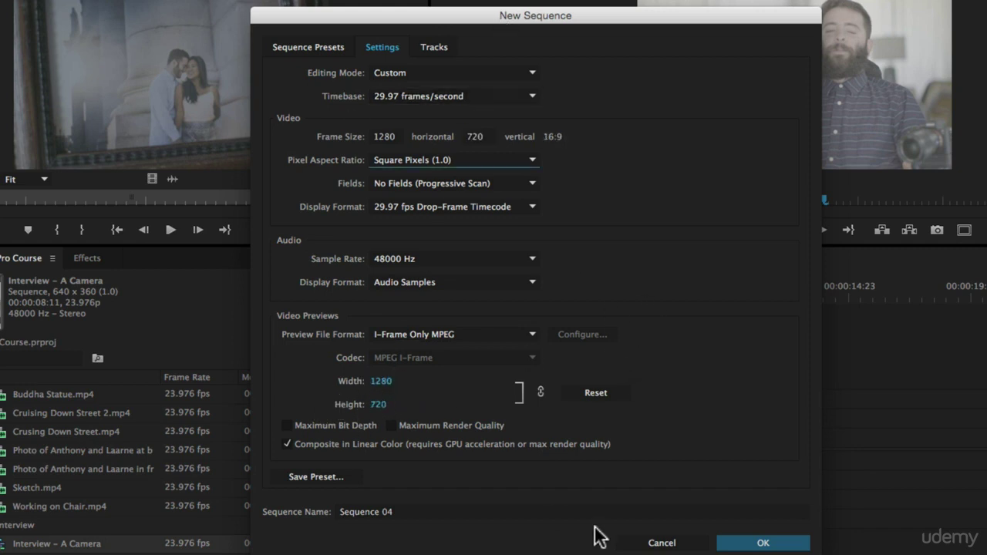
Step: Name the new sequence "Documentary Version 1"
left_click(390, 513)
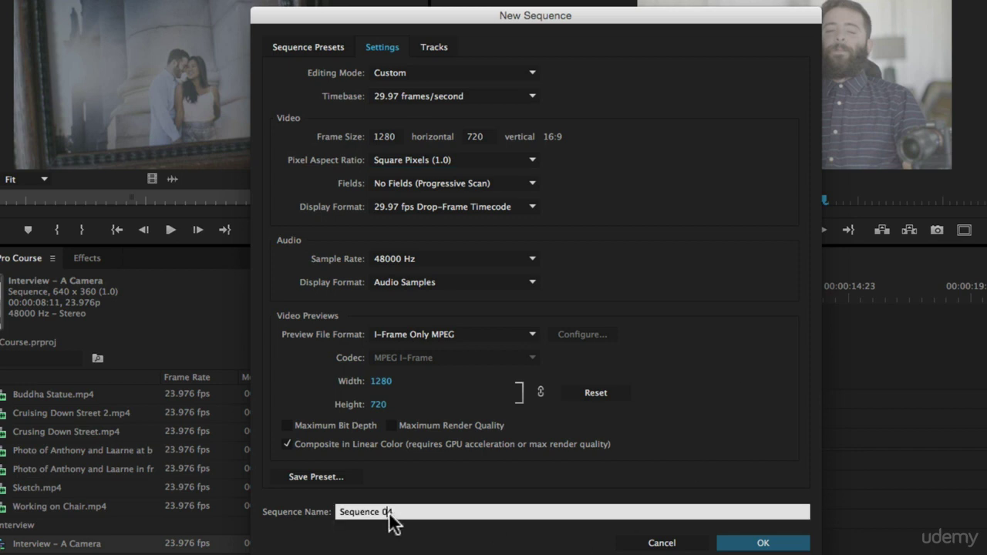
key("super+a")
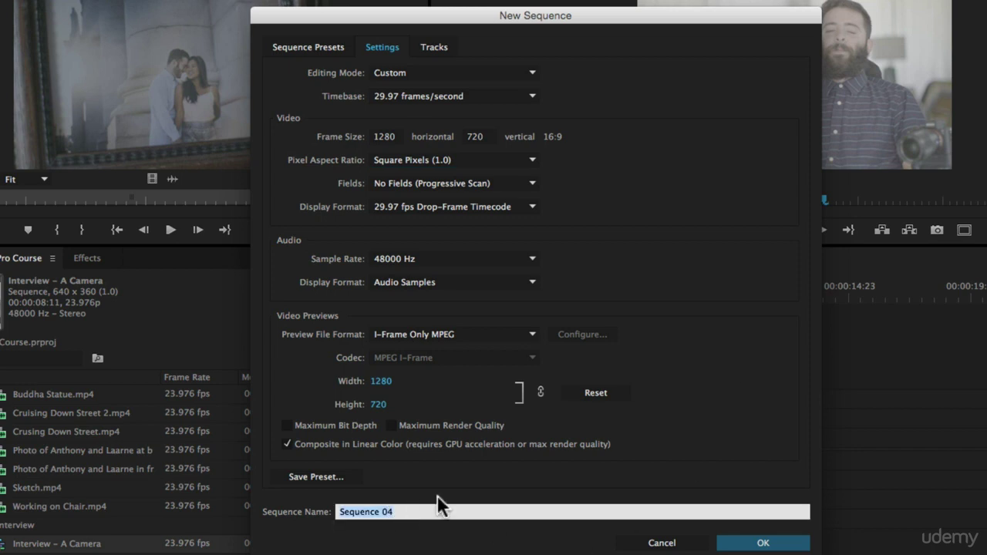
type("Documentary Version 1")
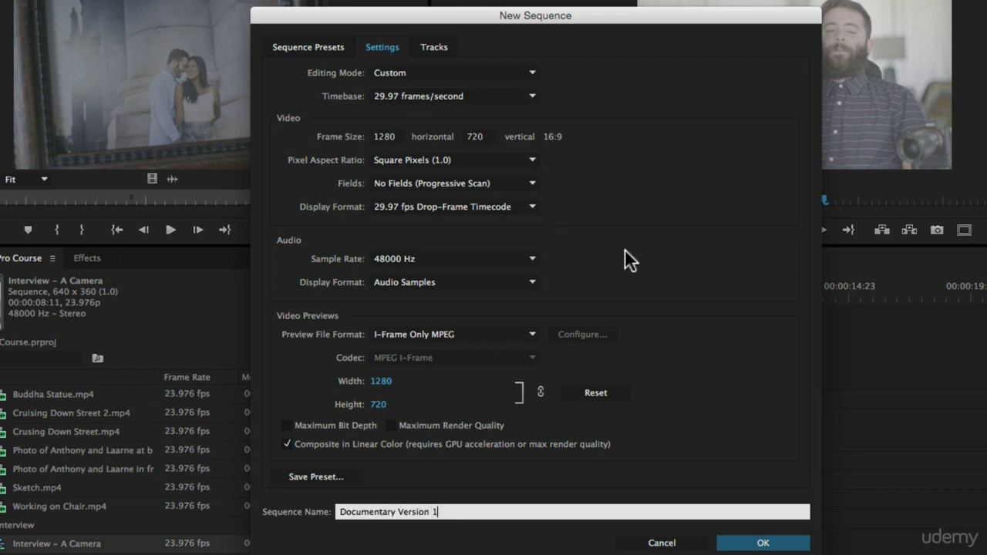
Step: Check the track options and settings once more and create the custom sequence
left_click(434, 47)
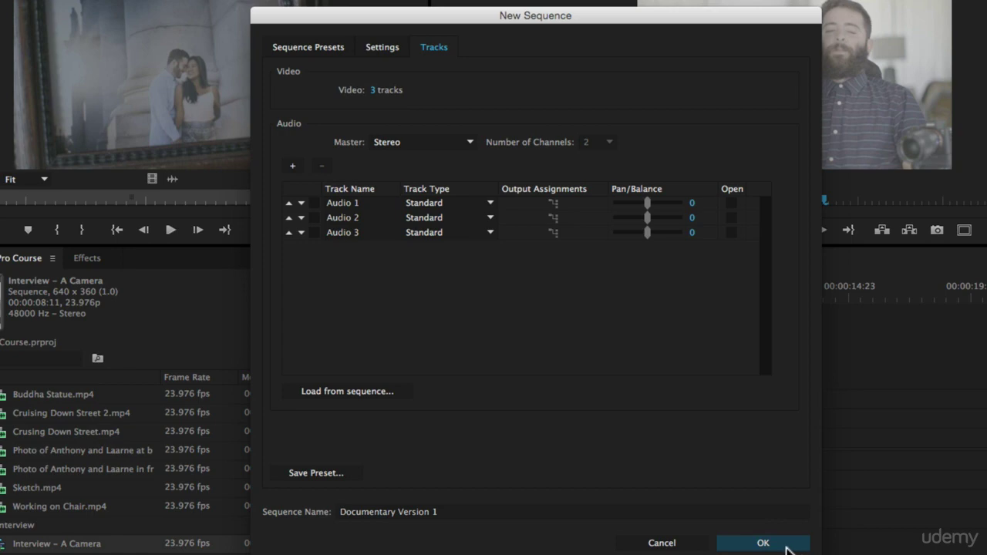
left_click(382, 47)
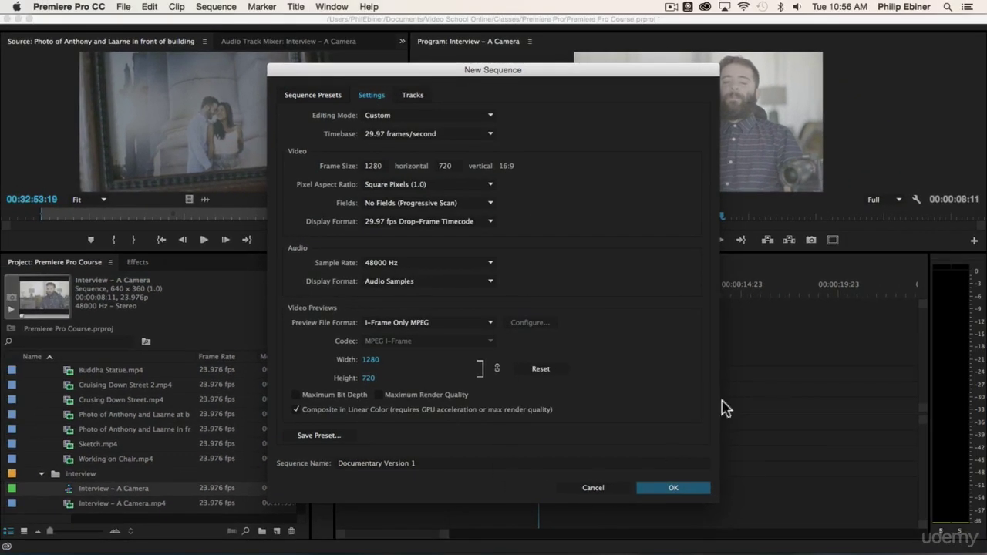
left_click(683, 490)
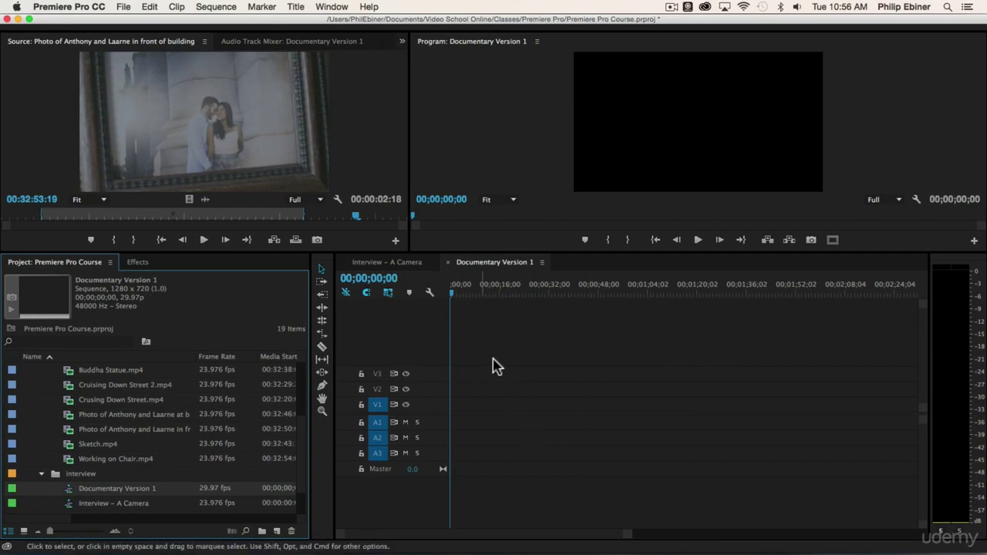
Step: Find the sequences in the project's interview bin, switch the timeline to the Interview – A Camera sequence and deselect its clip
scroll(100, 470, "down", 2)
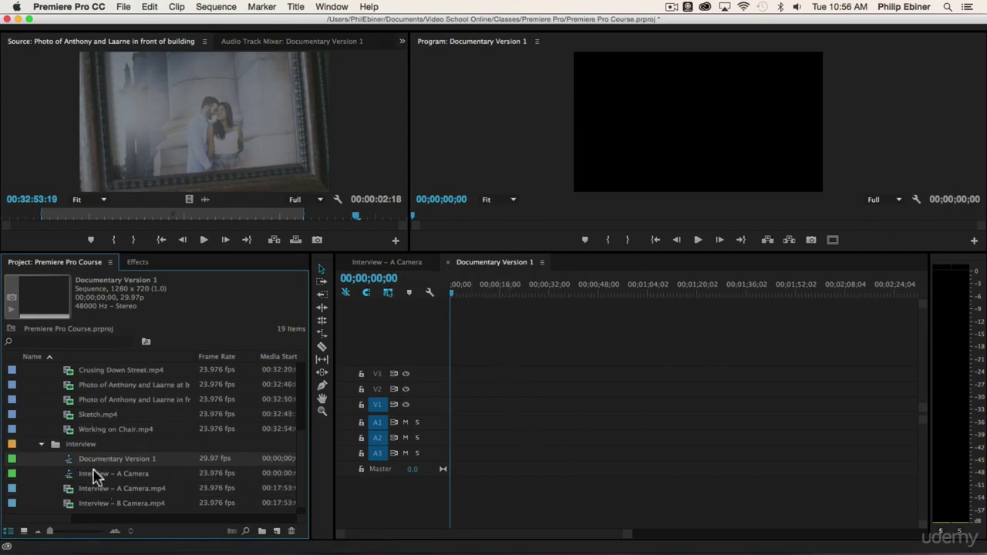
left_click_drag(108, 370, 124, 417)
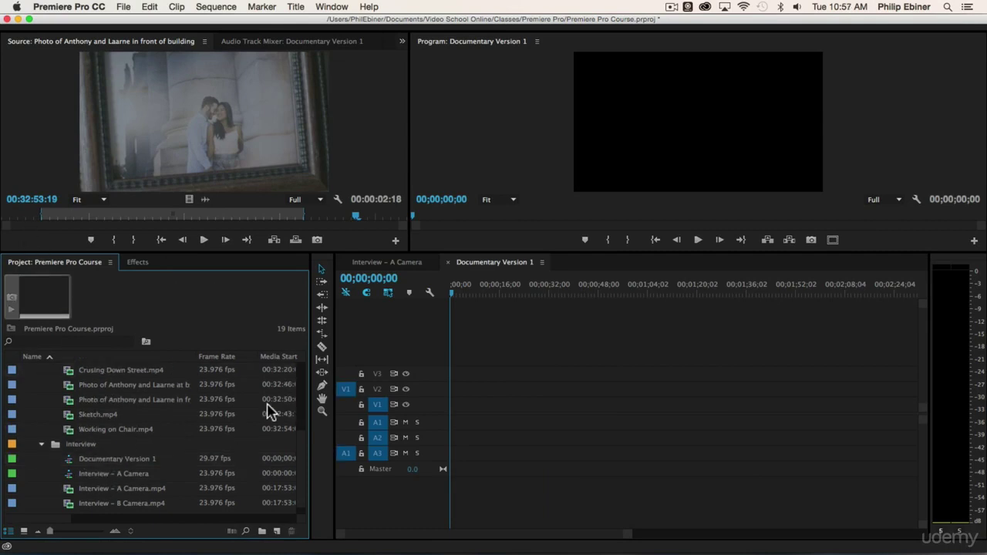
left_click(489, 335)
left_click(414, 266)
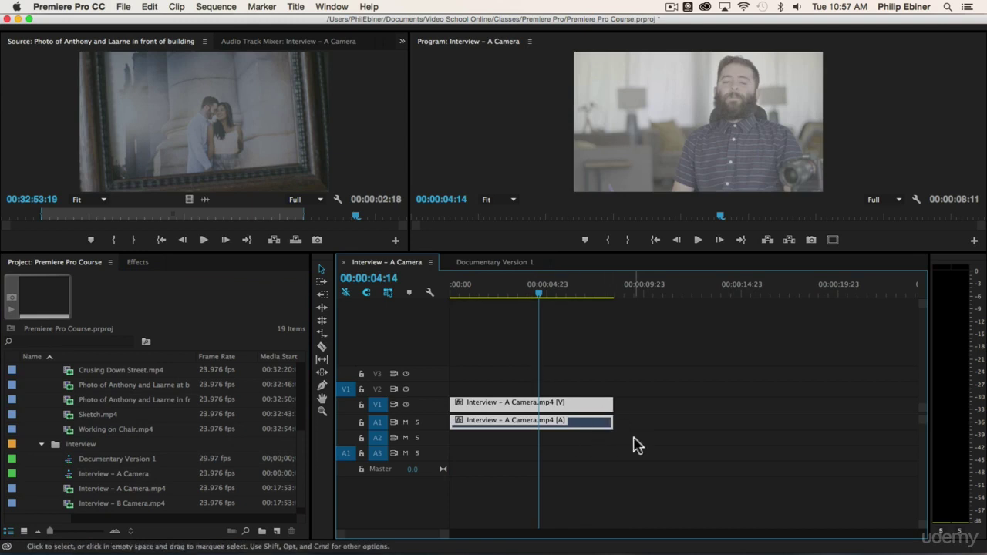
left_click(497, 383)
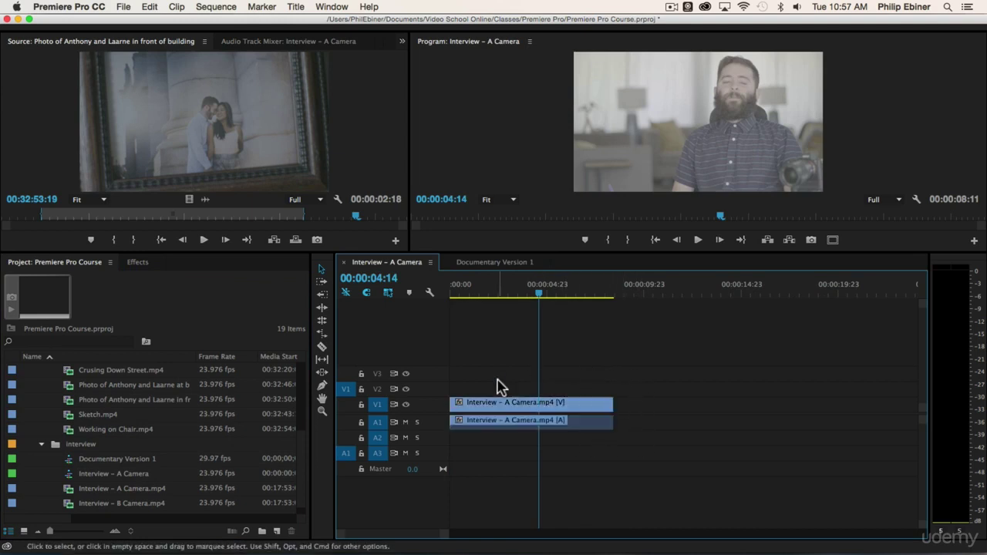
Step: Move the interview clip's video up to a new V6 track and its audio down to a new A6 track
left_click_drag(492, 422, 400, 355)
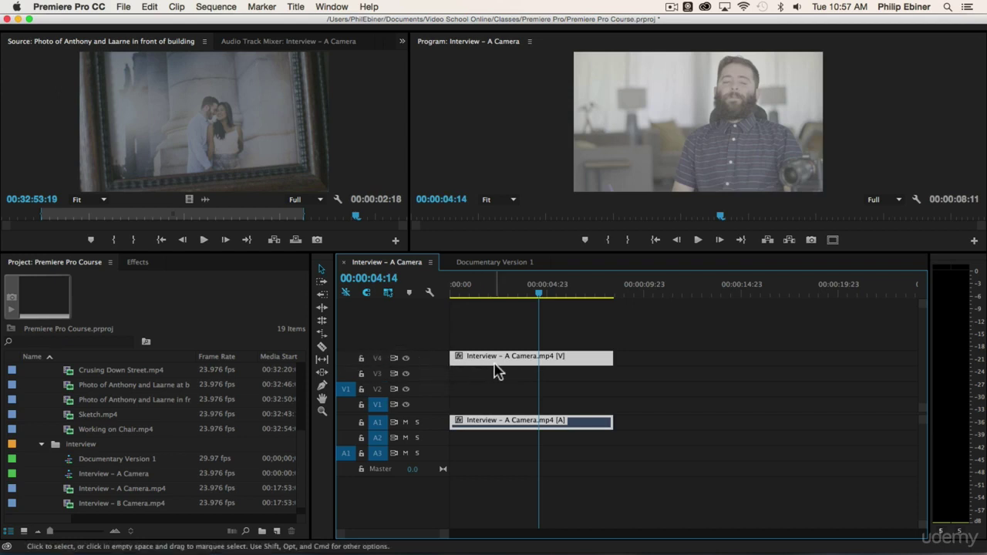
left_click_drag(495, 366, 489, 335)
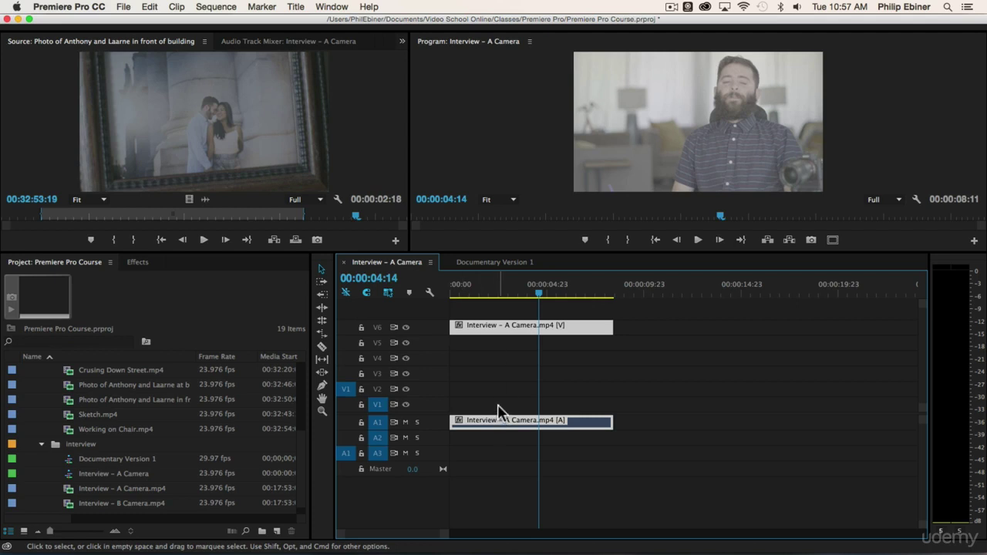
left_click_drag(498, 422, 485, 515)
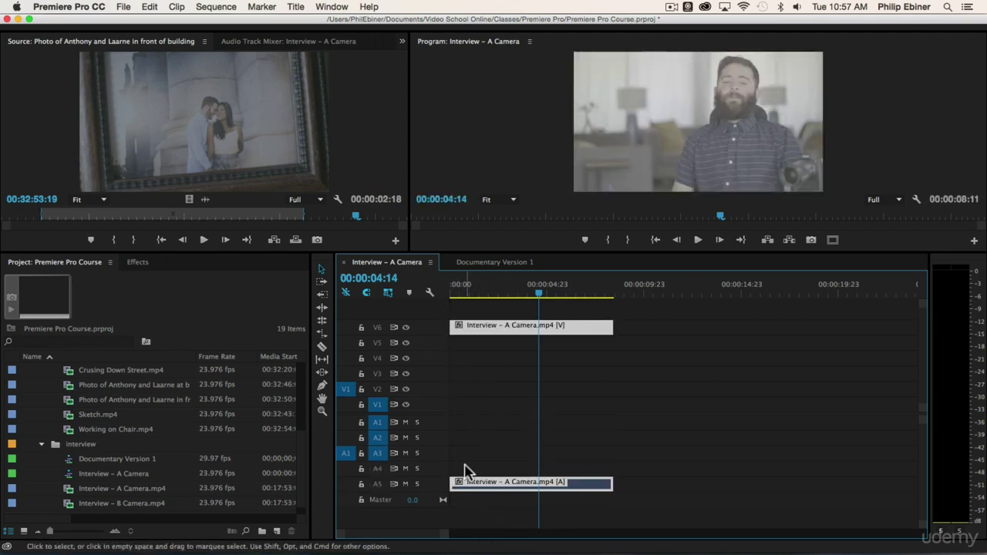
left_click_drag(465, 469, 454, 512)
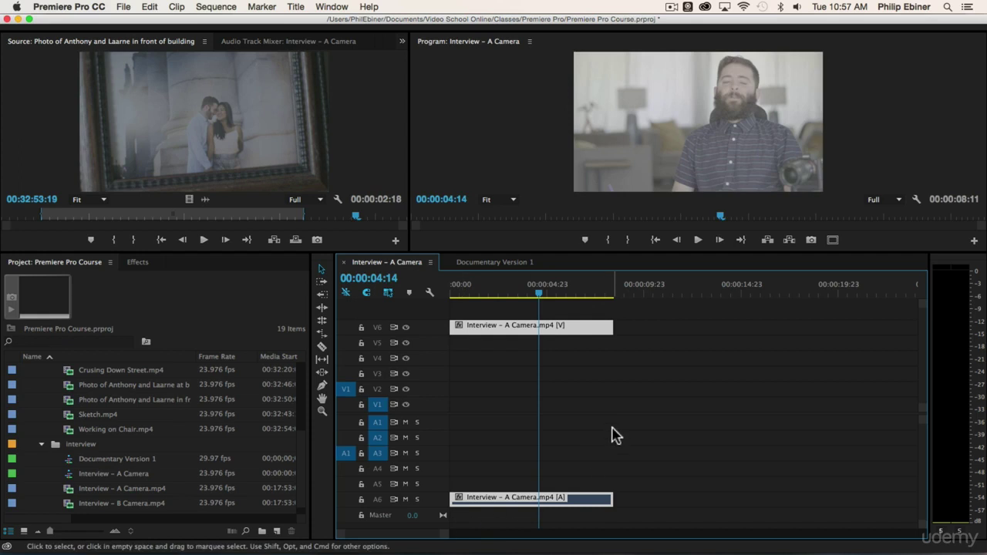